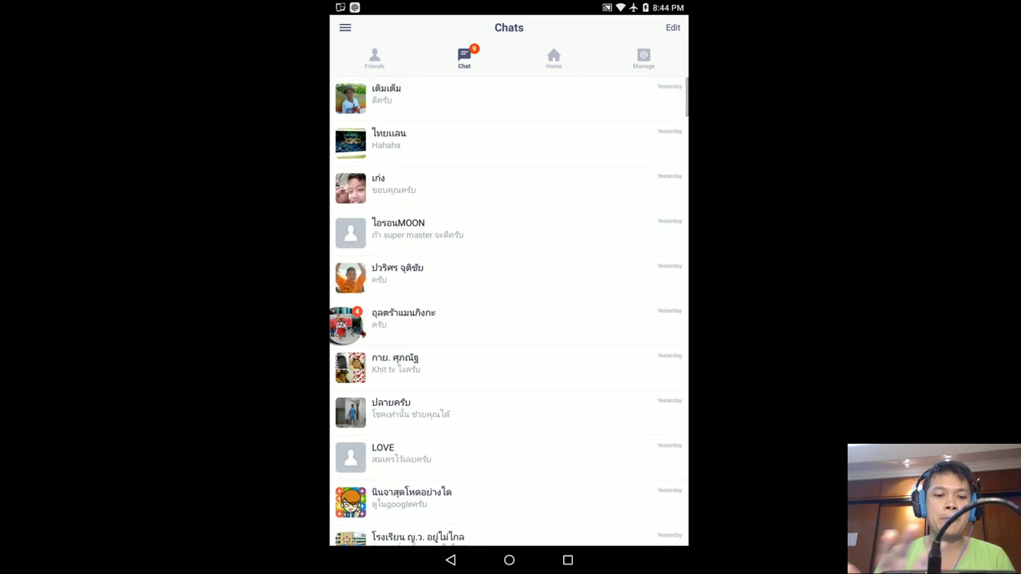
From the Friends list, open Share QR Code and start sharing the KhitTV QR code.
left_click(374, 58)
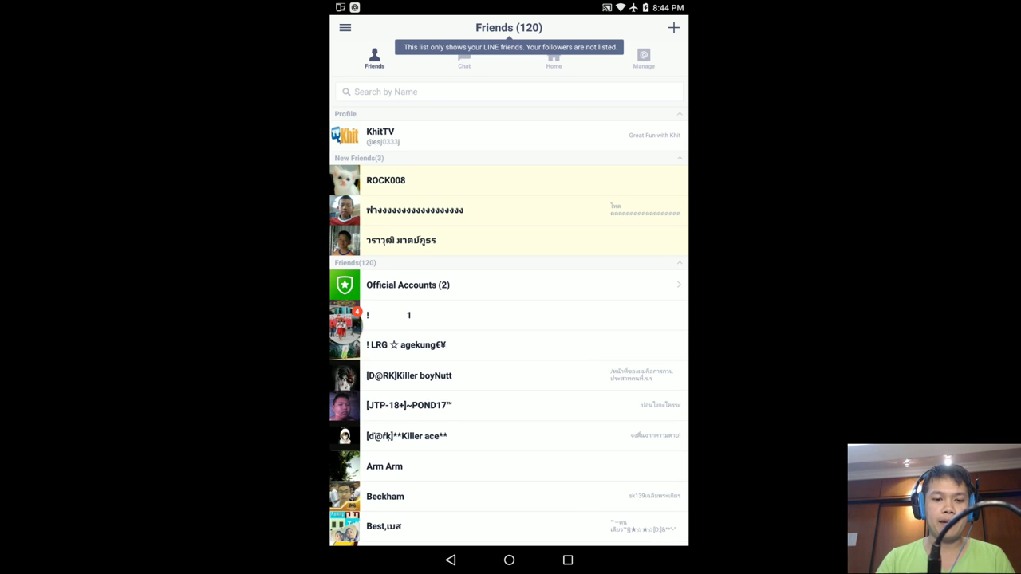
scroll(565, 387, "down", 15)
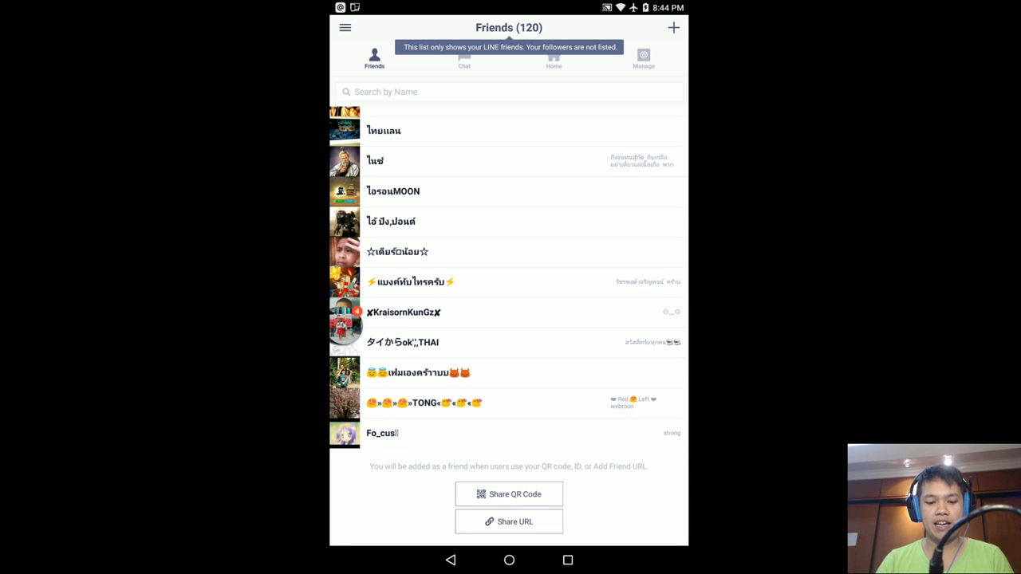
left_click(534, 494)
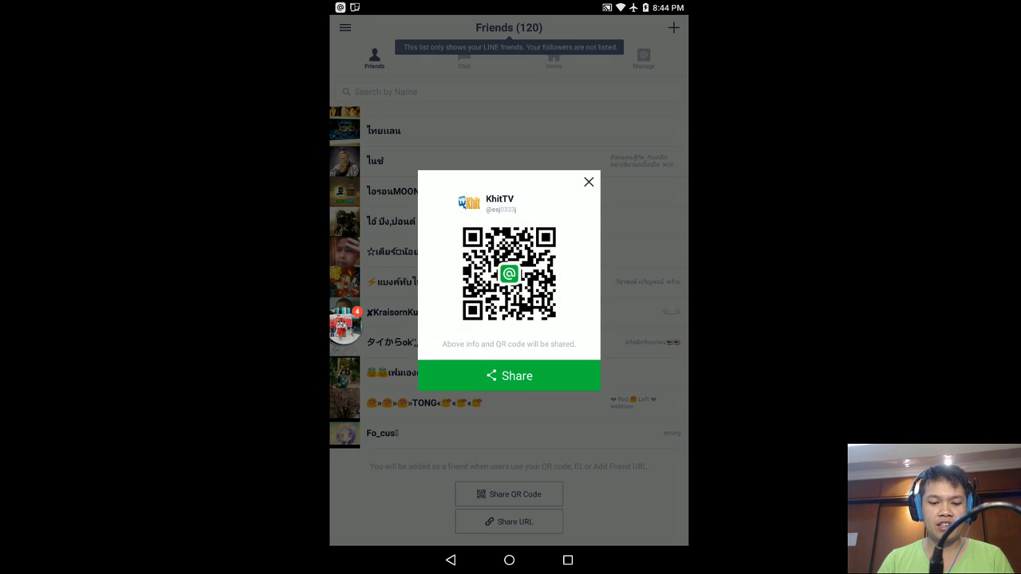
left_click(518, 376)
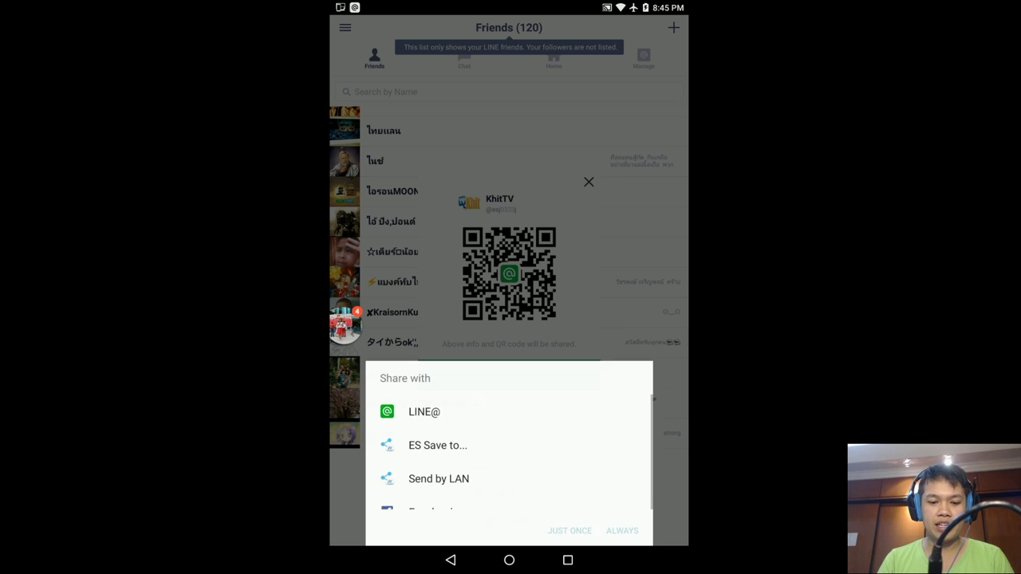
In the expanded share list, pick Messenger as the target, just once.
left_click_drag(547, 472, 595, 161)
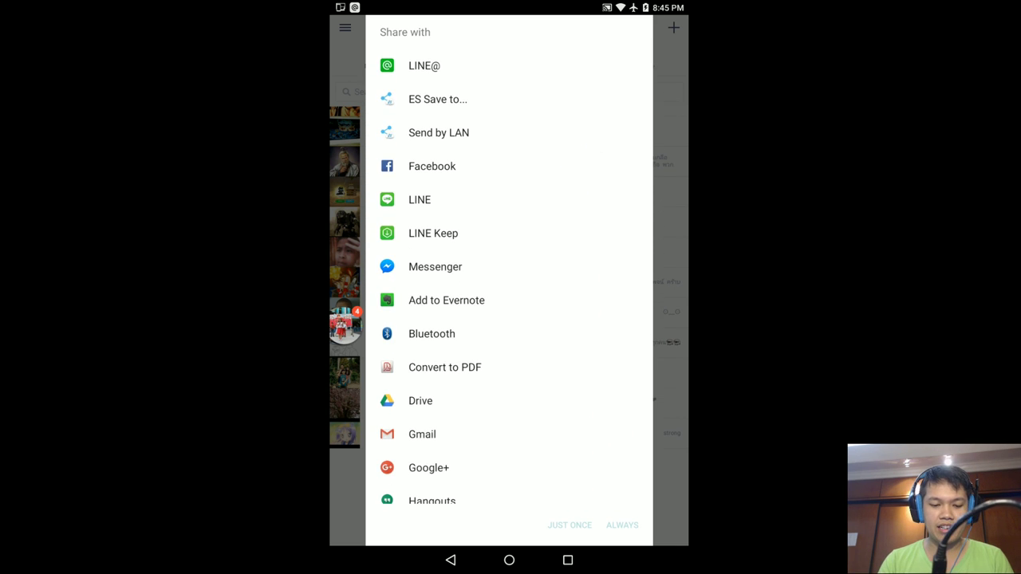
left_click_drag(594, 382, 594, 167)
left_click_drag(574, 280, 560, 390)
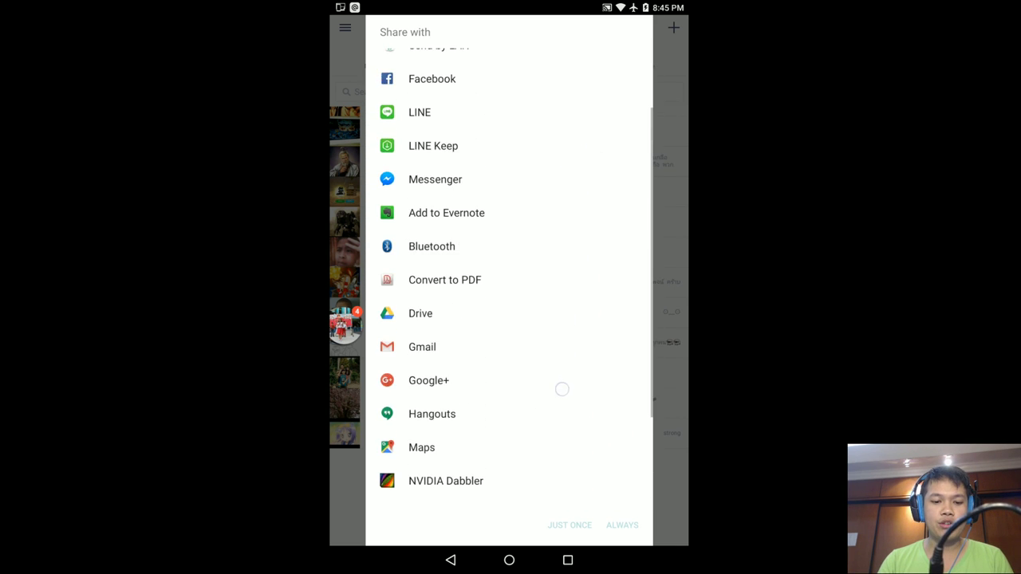
left_click_drag(574, 212, 537, 412)
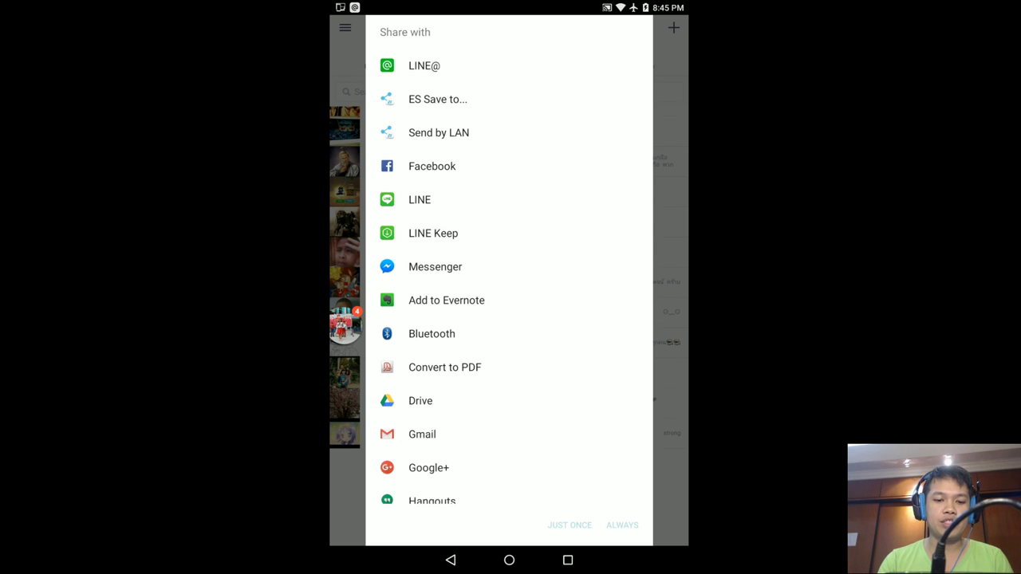
left_click(536, 165)
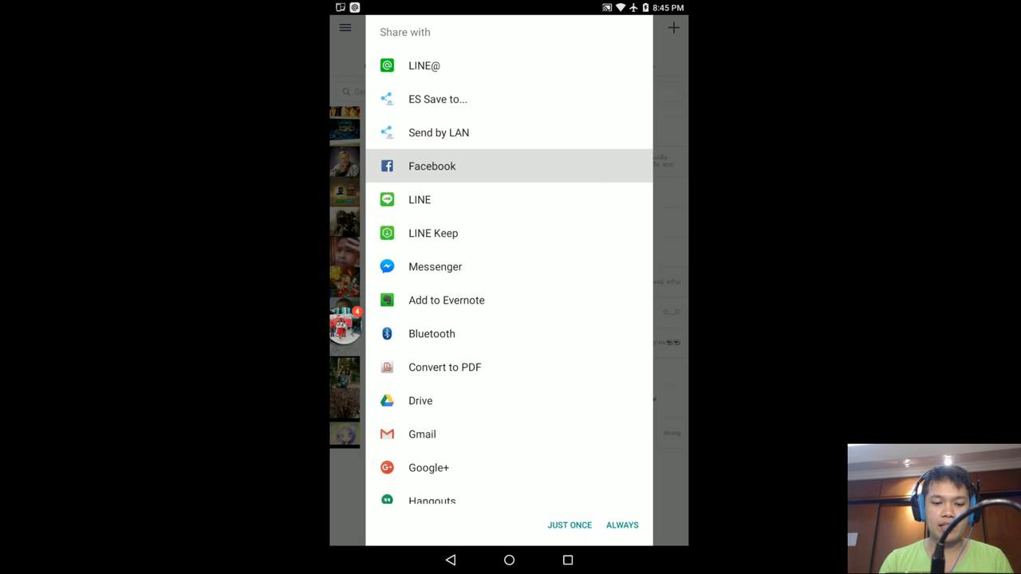
left_click(498, 268)
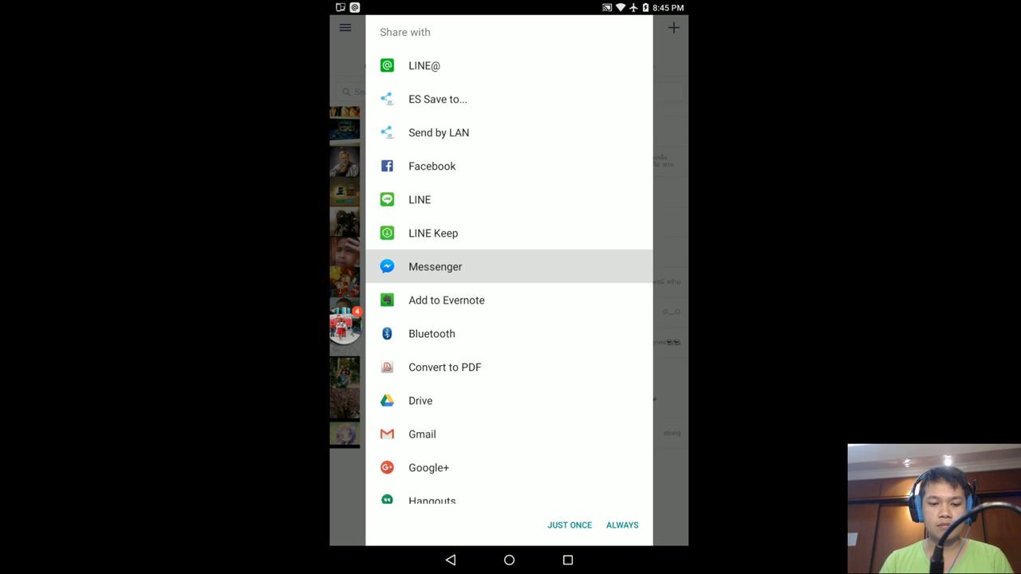
left_click(569, 524)
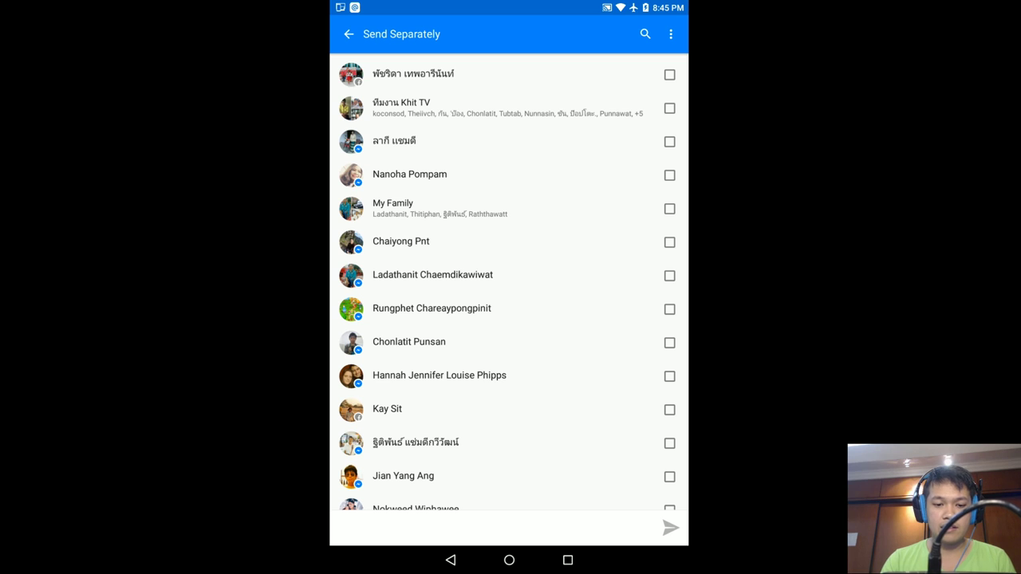
Send the QR code to the Khit TV team chat, then back out of Messenger toward LINE@.
left_click(669, 108)
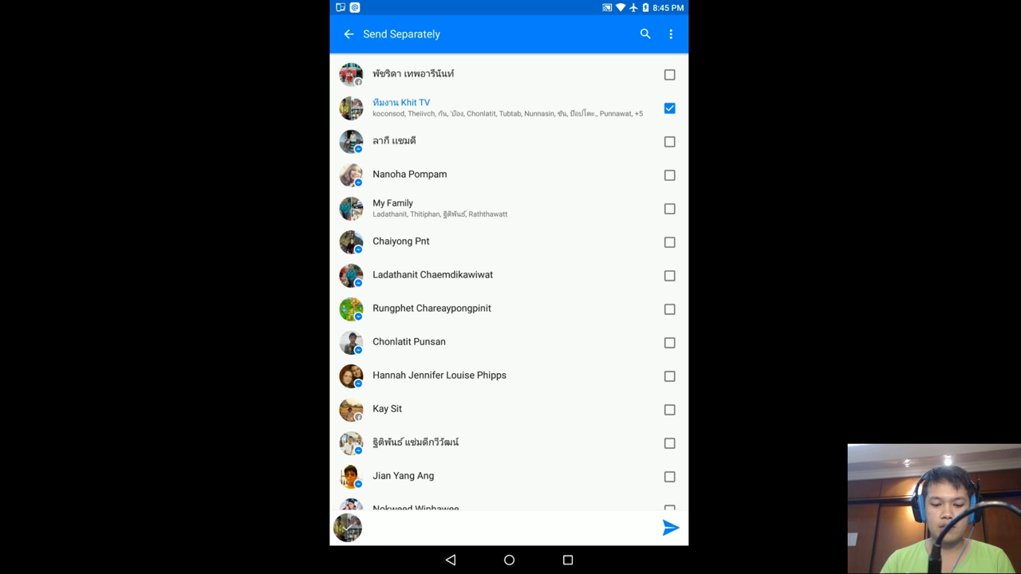
left_click(670, 528)
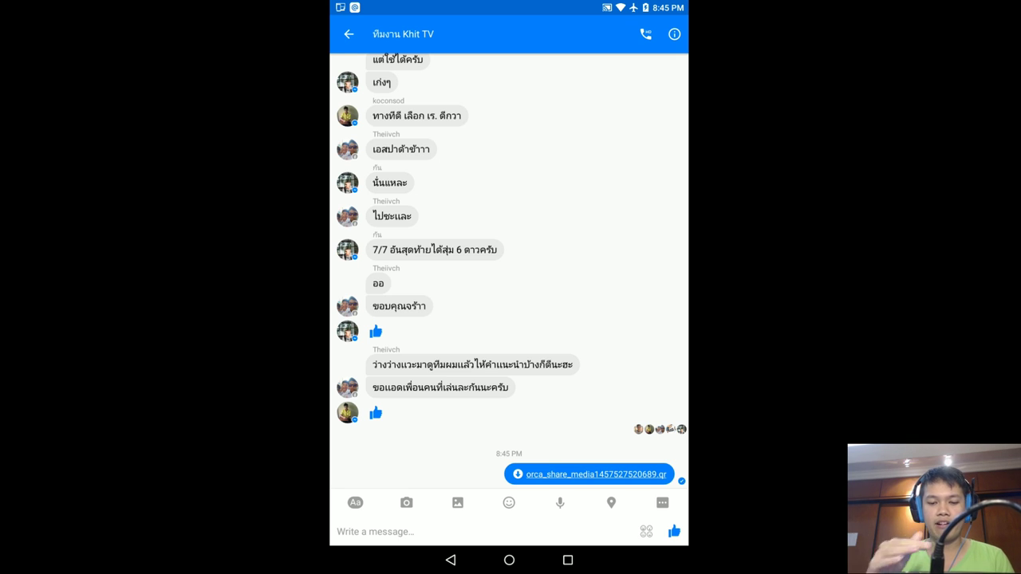
left_click(348, 34)
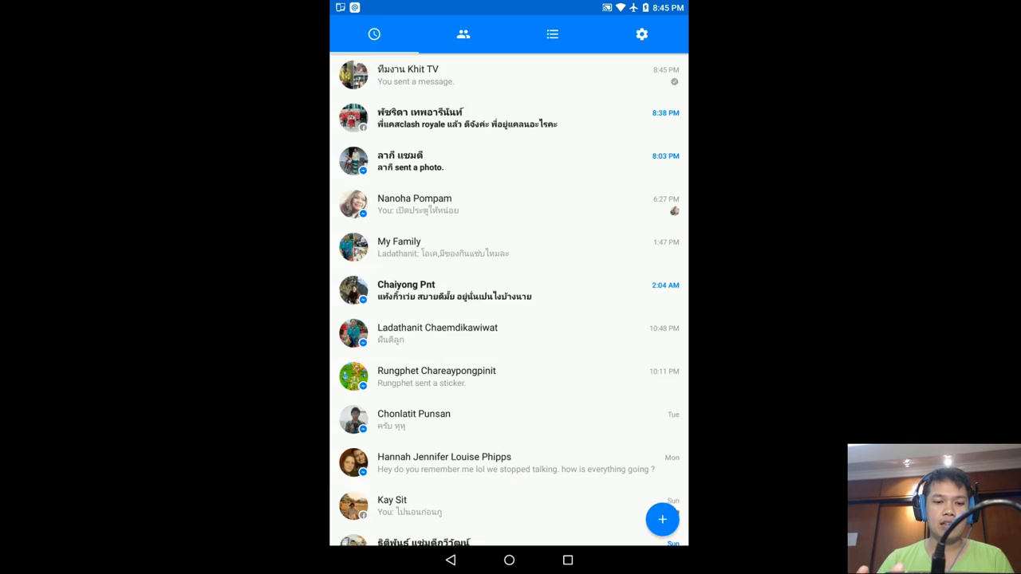
left_click(445, 562)
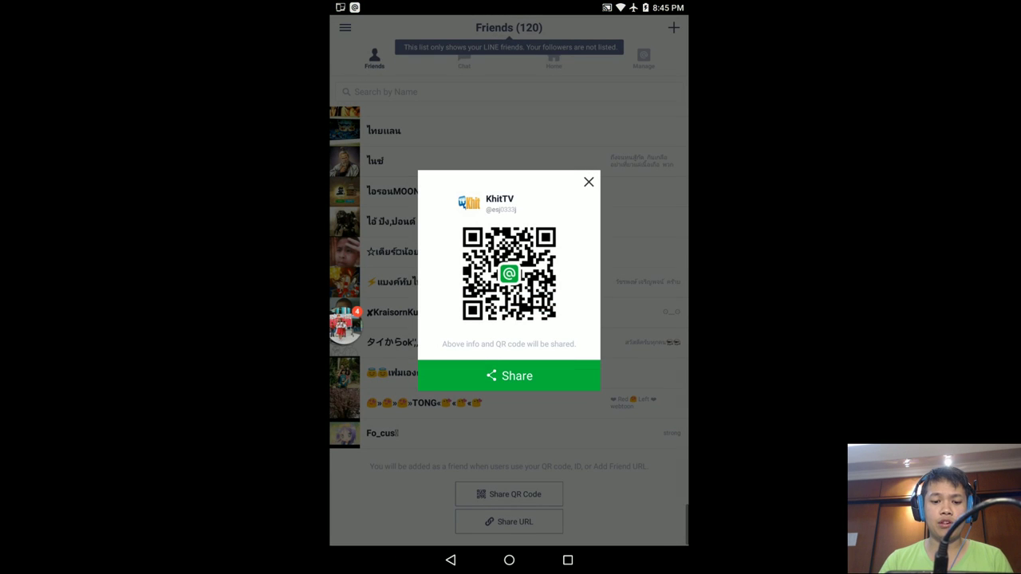
Reopen the QR code share chooser and pick Facebook from the full app list.
left_click(556, 381)
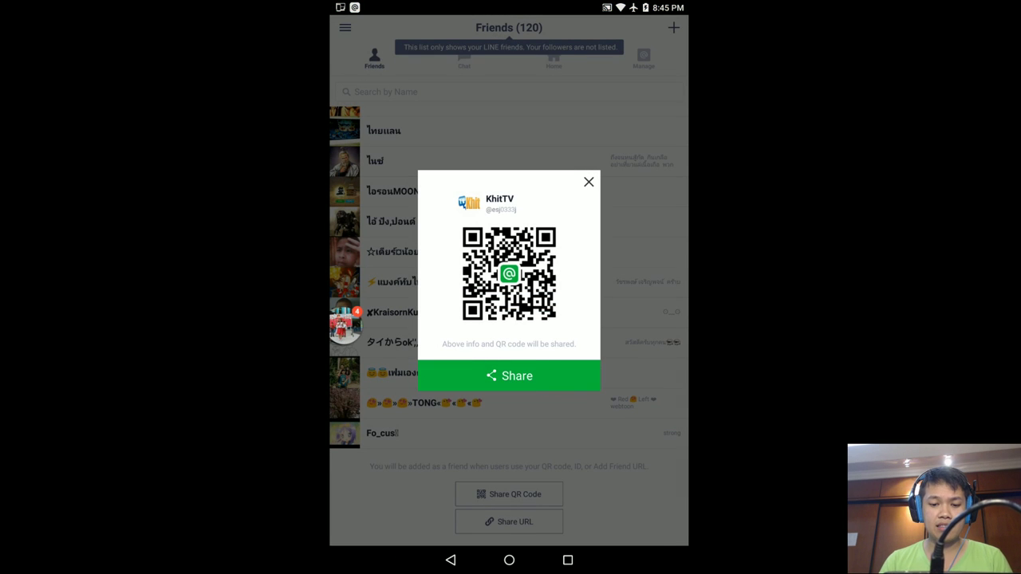
left_click_drag(563, 494, 581, 246)
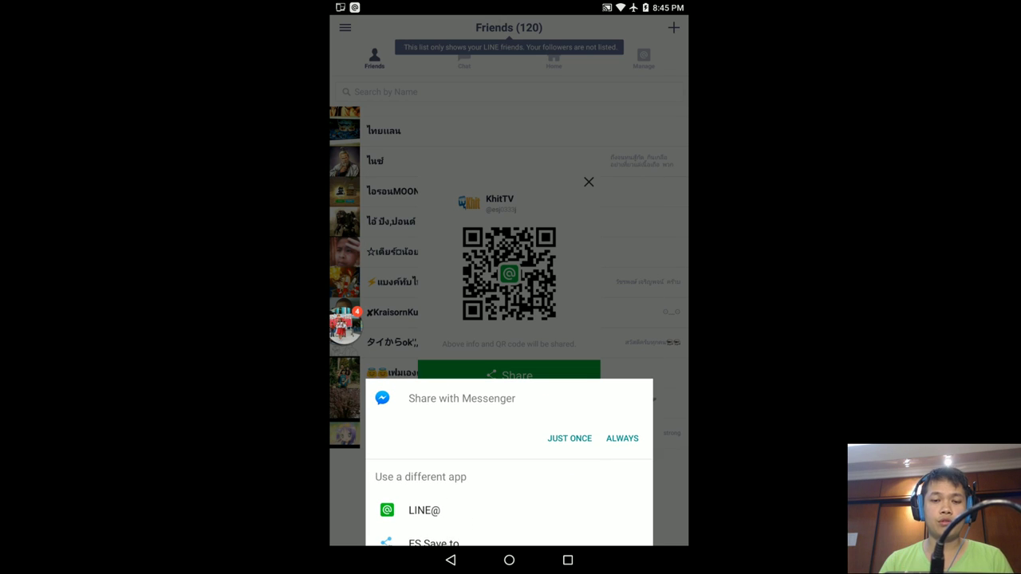
left_click_drag(509, 495, 509, 127)
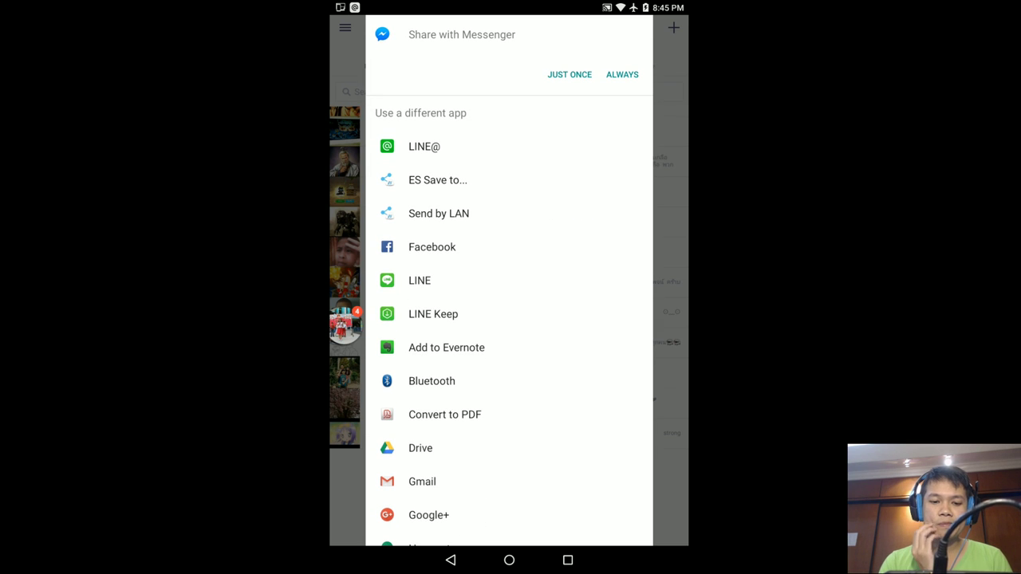
mouse_move(542, 414)
left_mouse_down()
mouse_move(542, 330)
mouse_move(524, 415)
left_mouse_up()
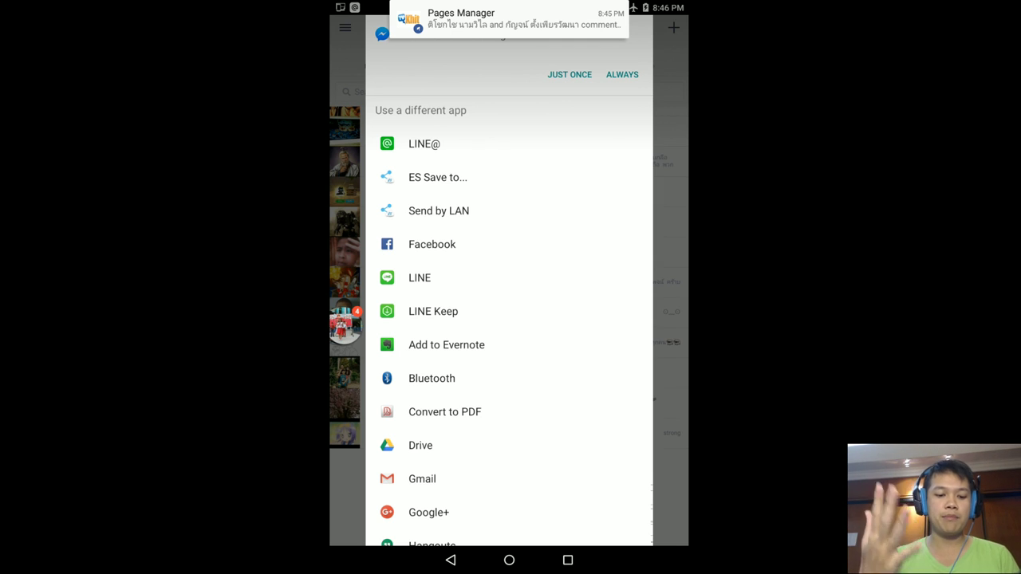
scroll(508, 319, "down", 3)
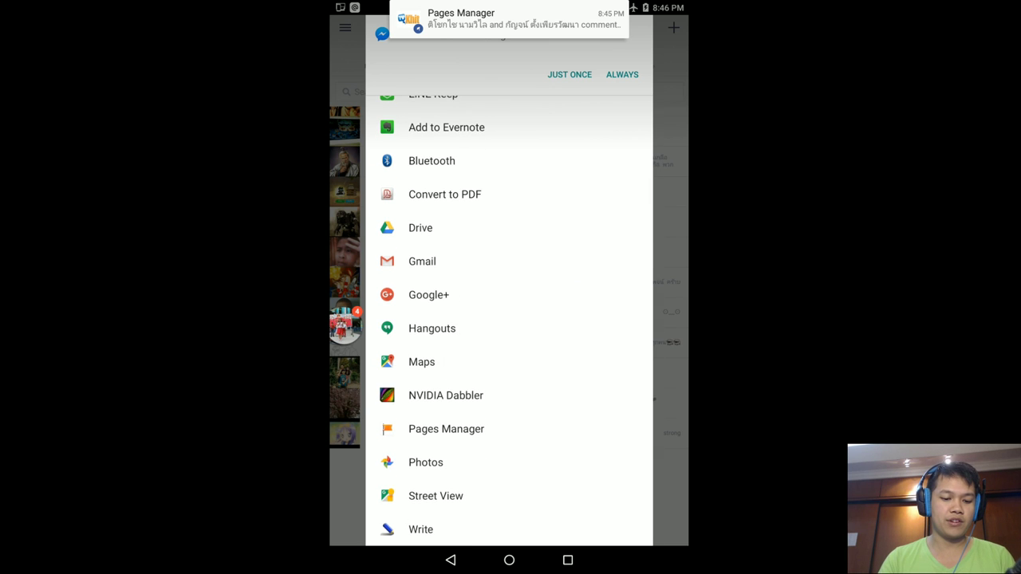
left_click_drag(562, 308, 563, 351)
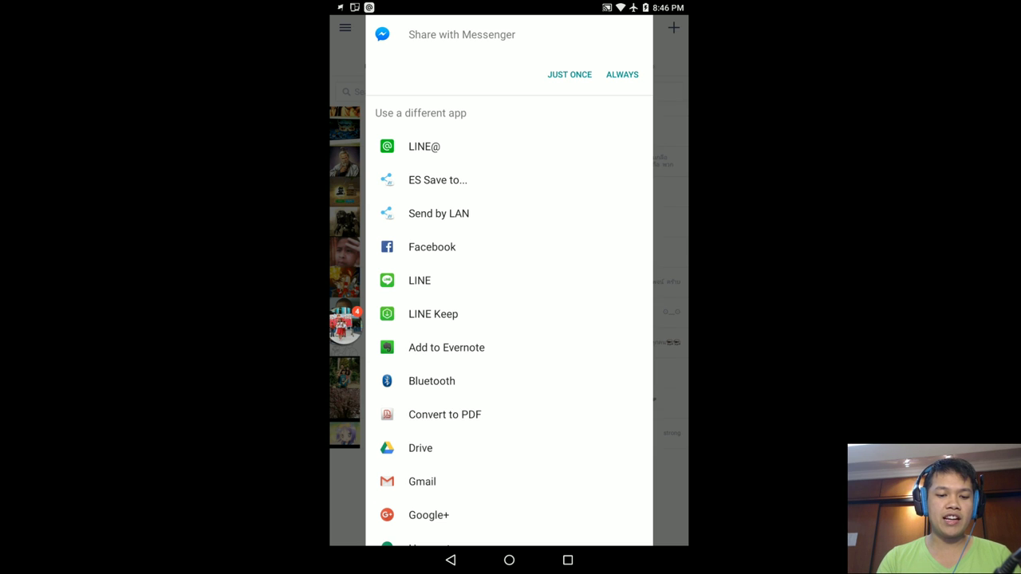
left_click(553, 248)
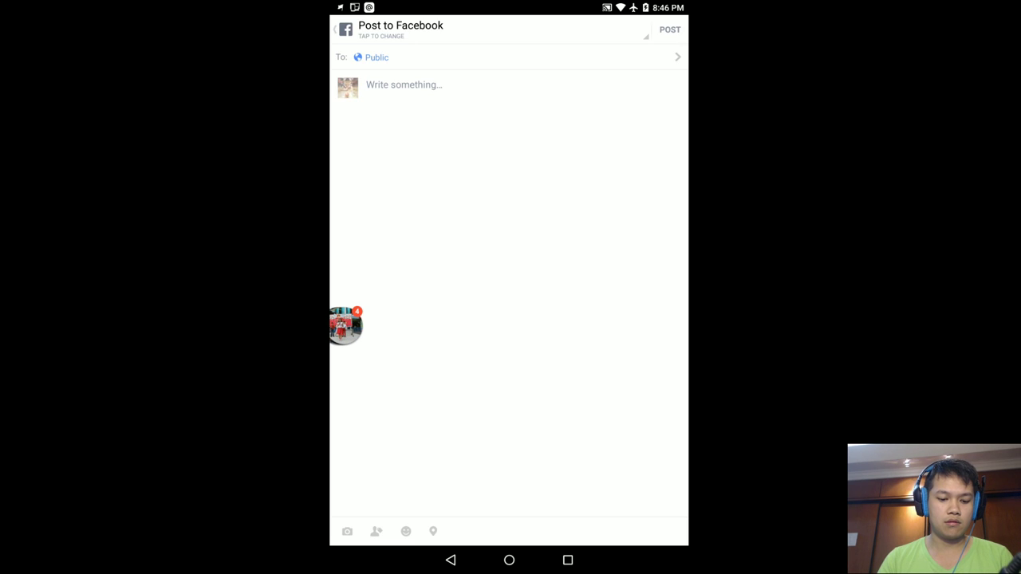
Discard the empty Facebook draft and re-expand LINE@'s QR share chooser.
left_click(450, 561)
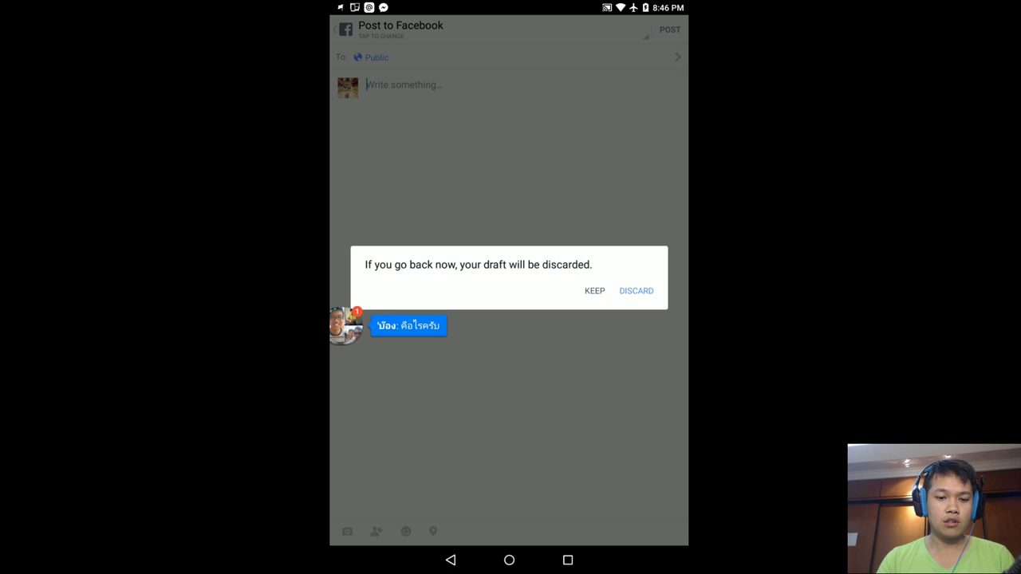
left_click(635, 290)
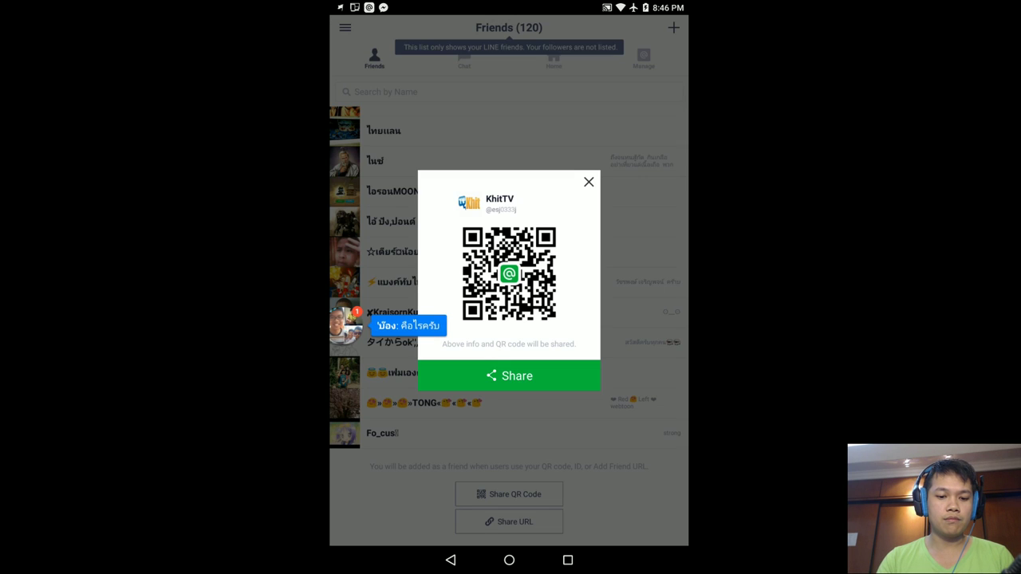
left_click(554, 376)
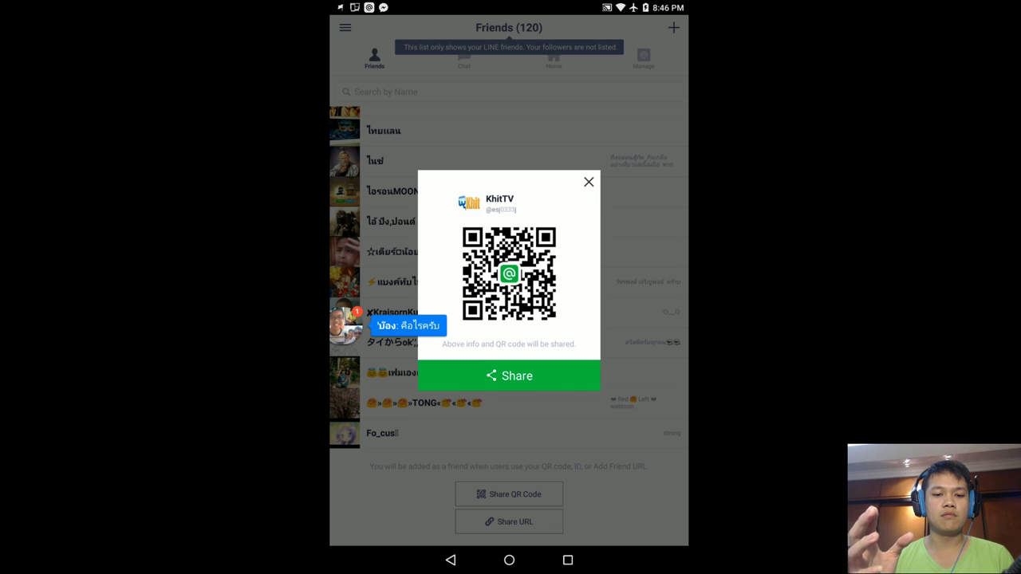
left_click_drag(545, 503, 547, 301)
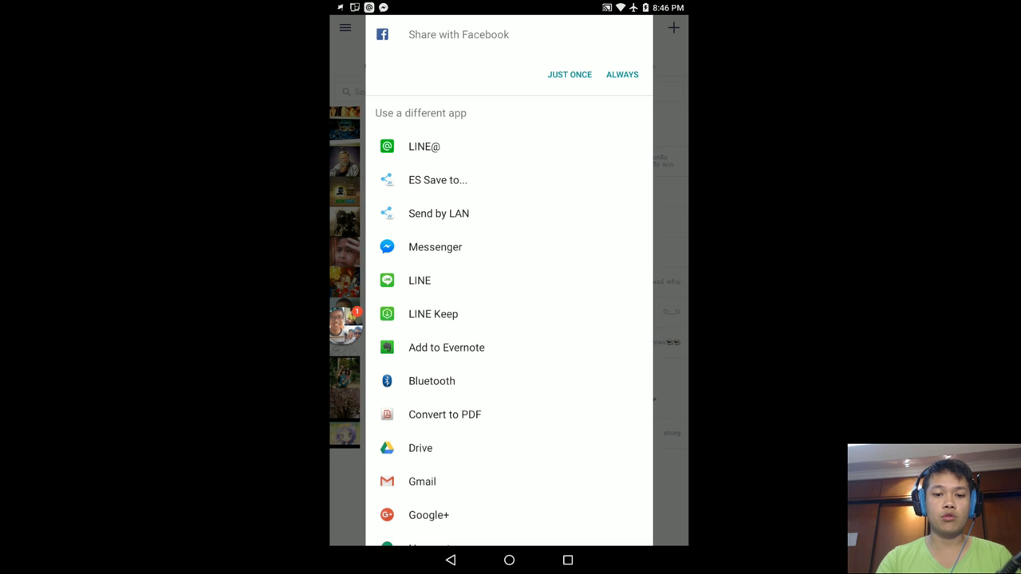
Make Facebook the default share app, then discard the resulting empty post.
left_click(627, 80)
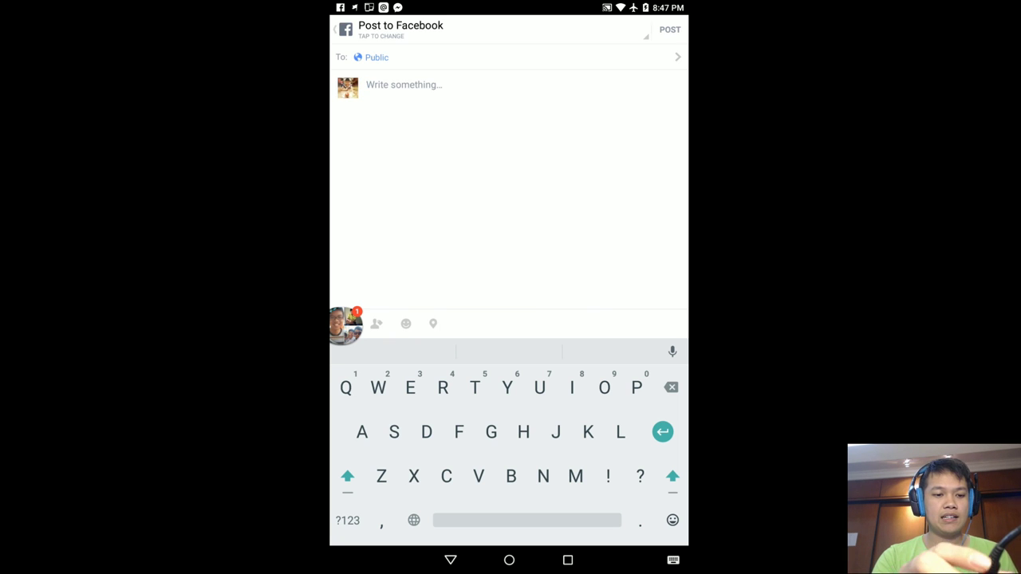
left_click(345, 29)
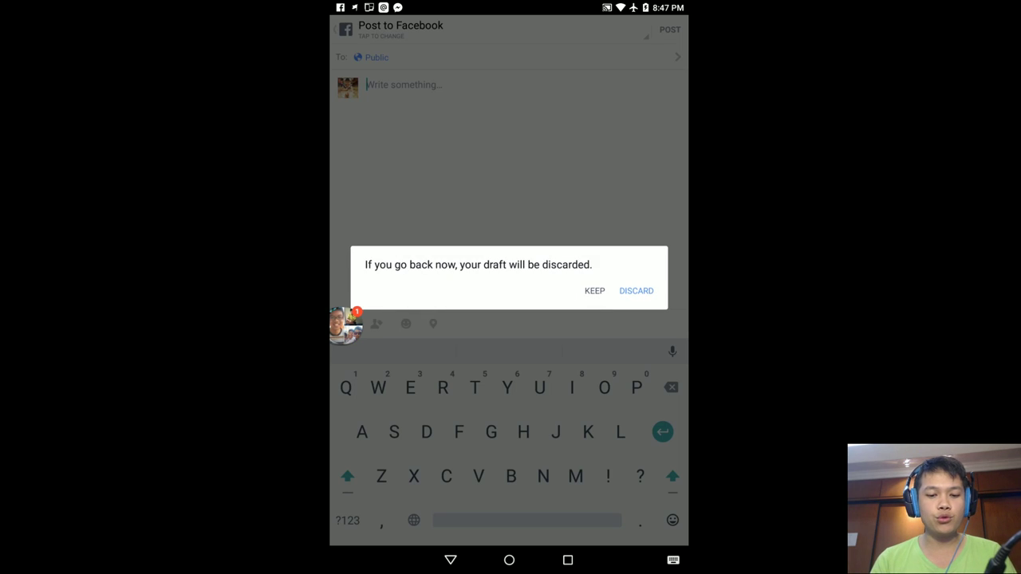
left_click(636, 291)
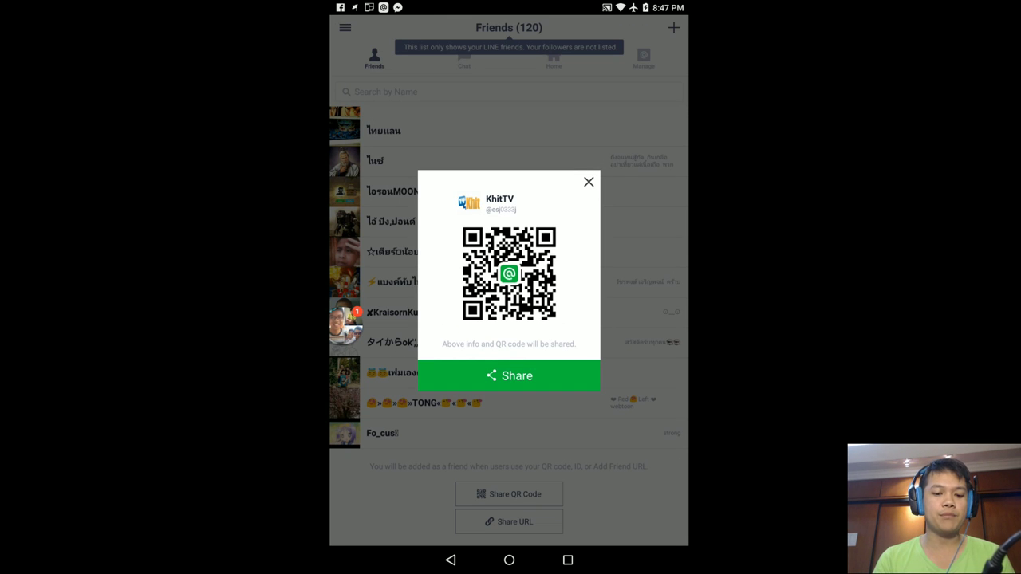
Share again, discard the Facebook post it jumps to, and close the QR popup.
left_click(509, 375)
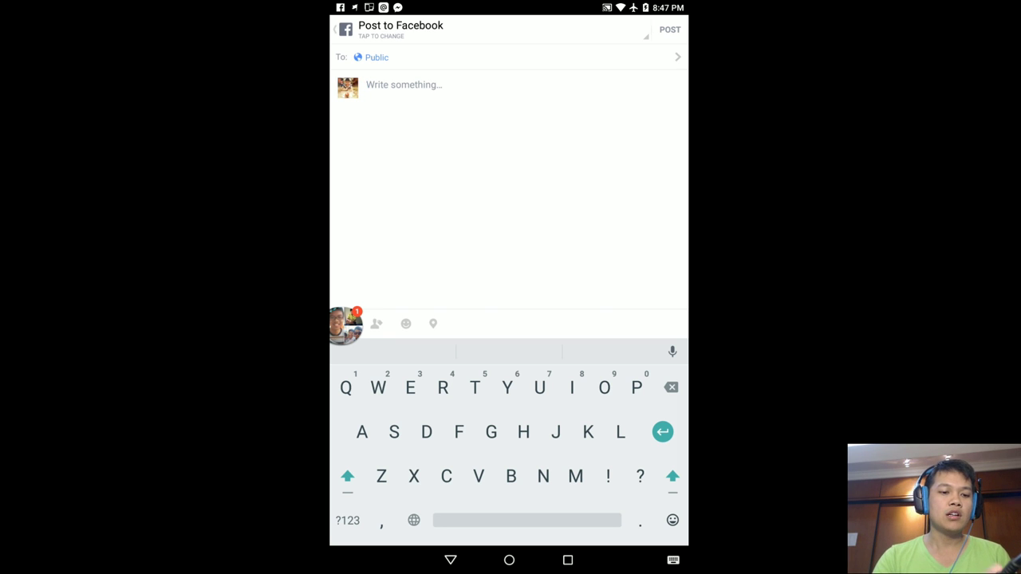
left_click(346, 30)
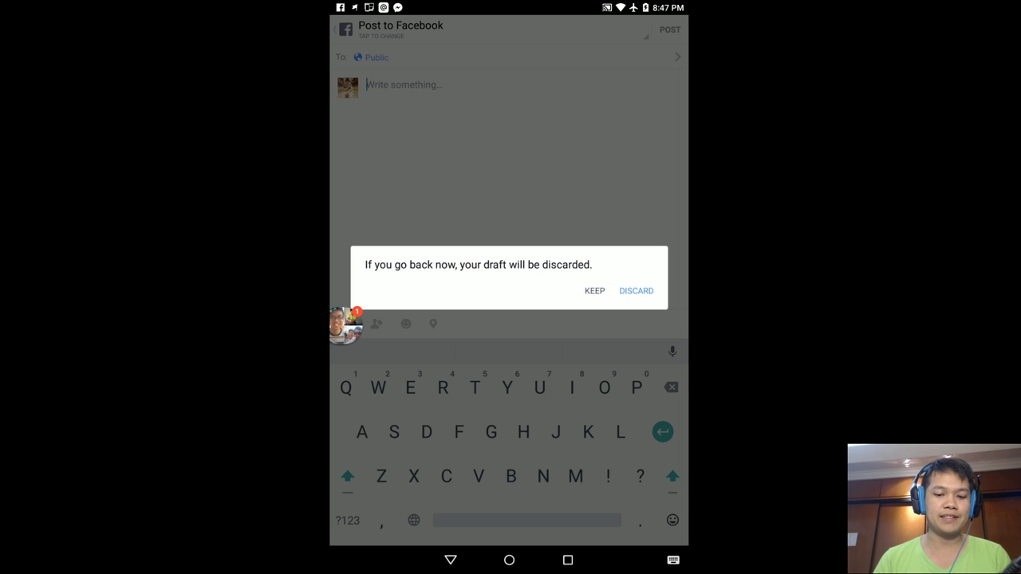
left_click(635, 291)
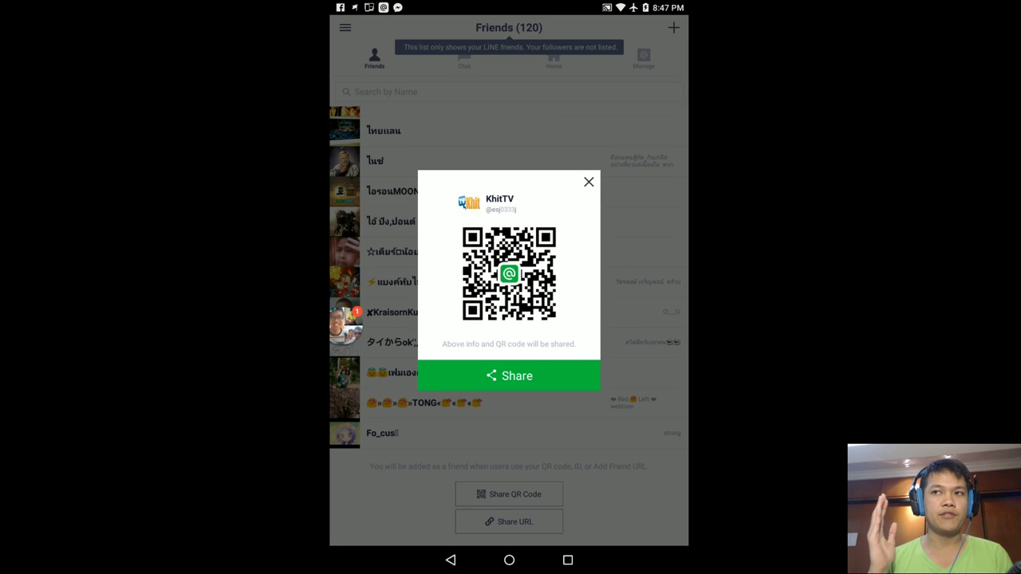
left_click(588, 182)
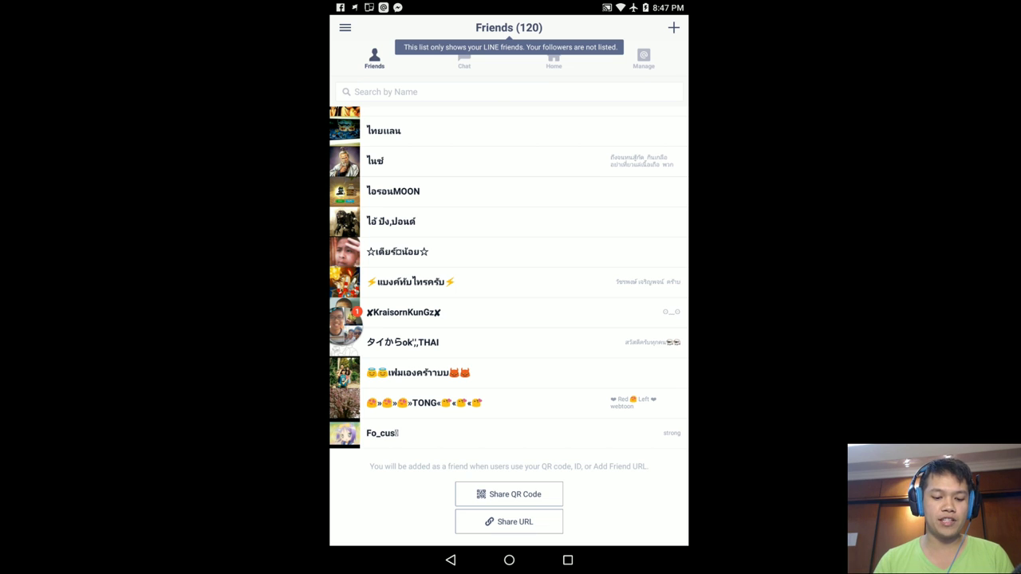
From the home screen, go through Settings > Apps to Facebook's App info page.
left_click(508, 559)
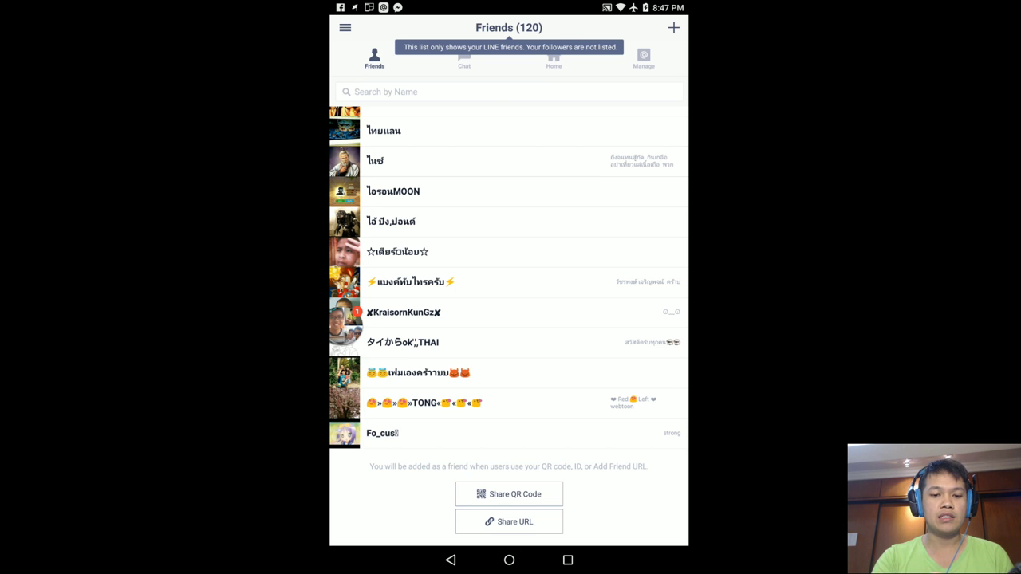
left_click(509, 560)
left_click_drag(509, 4, 554, 407)
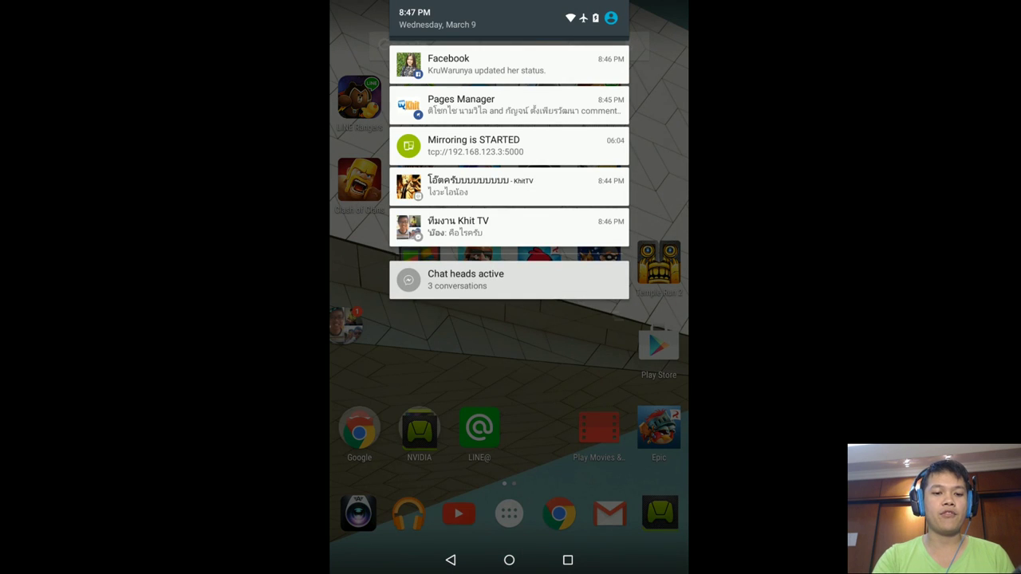
left_click(581, 17)
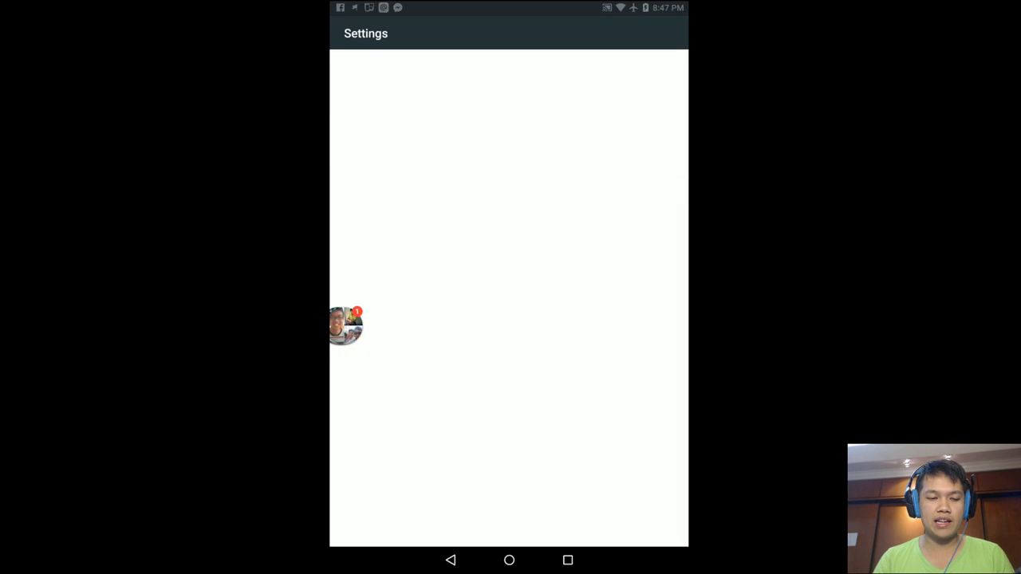
scroll(583, 312, "down", 5)
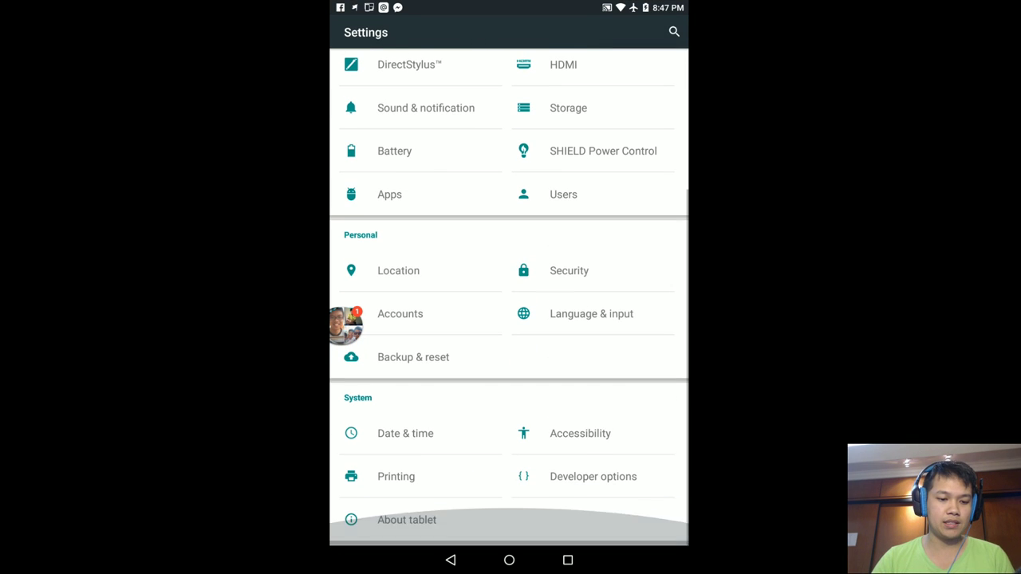
left_click(389, 194)
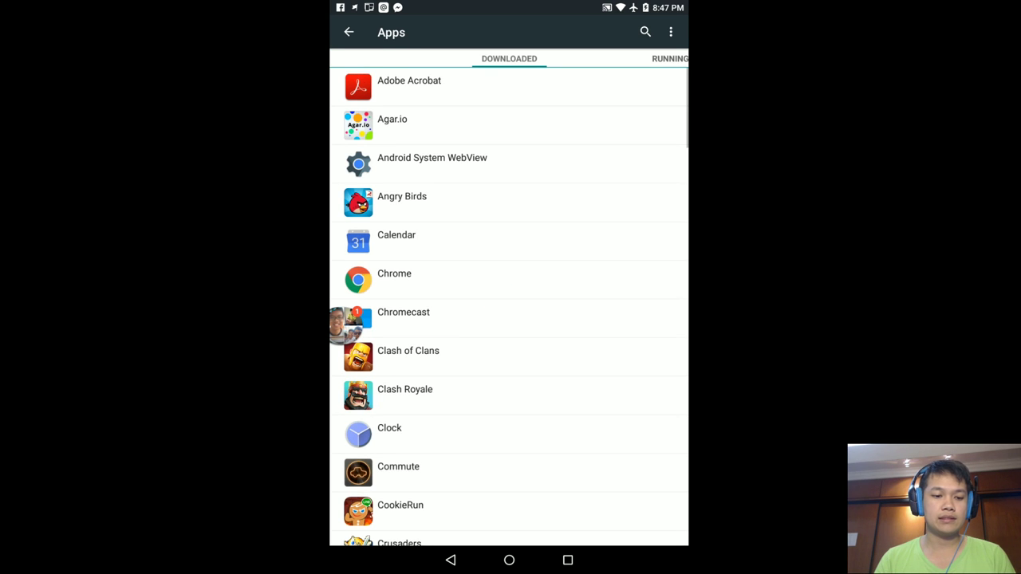
left_click_drag(597, 452, 618, 156)
left_click_drag(563, 442, 563, 245)
left_click(554, 260)
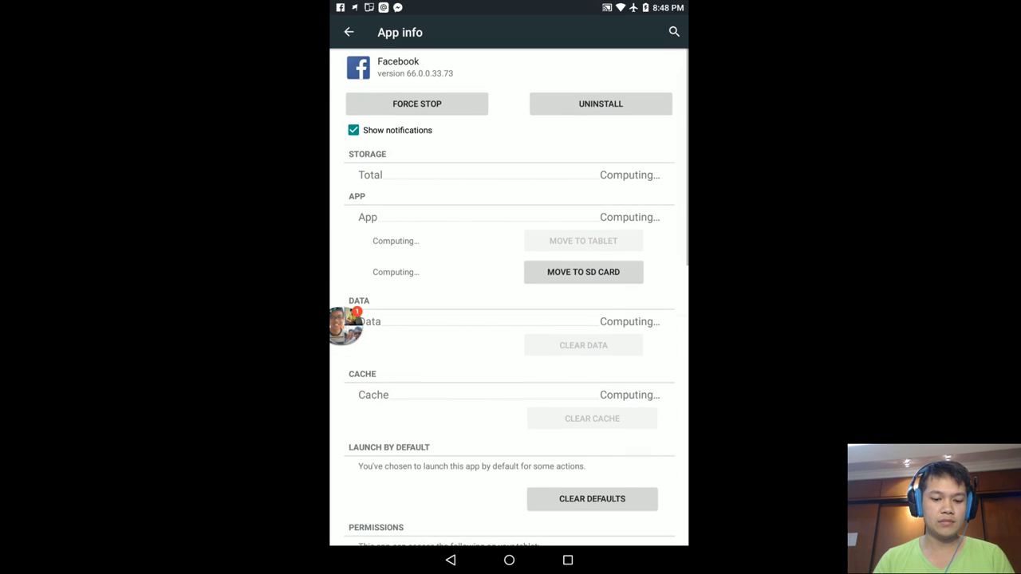
Clear Facebook's defaults under Launch by default, then return to the home screen.
left_click_drag(534, 443, 538, 303)
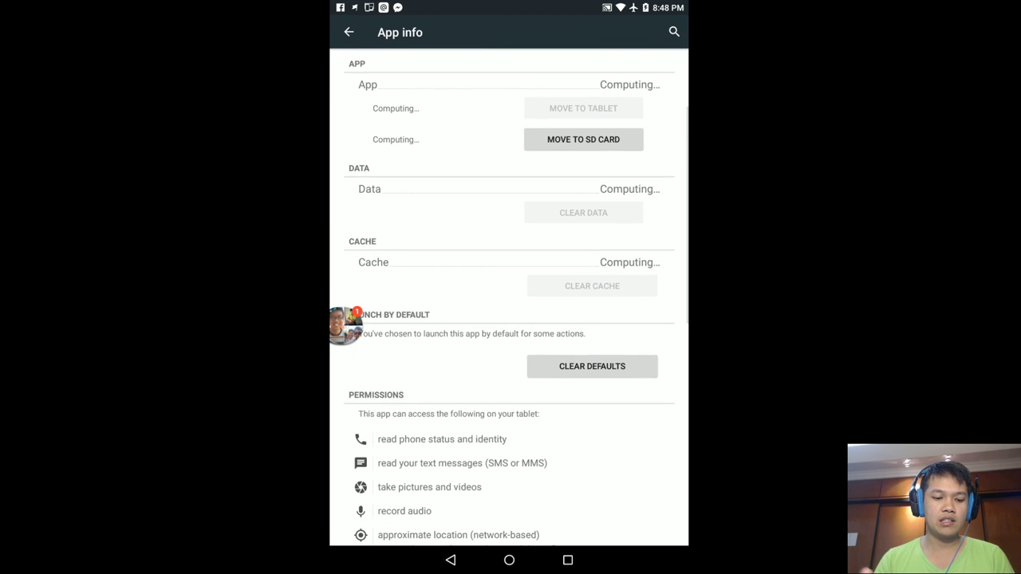
left_click_drag(558, 431, 558, 372)
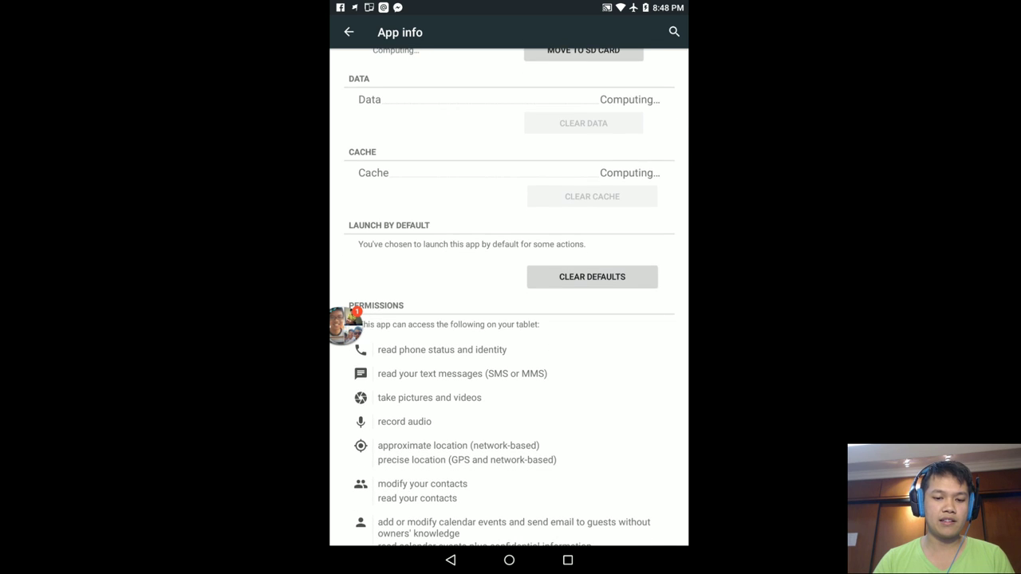
mouse_move(581, 279)
left_mouse_down()
mouse_move(564, 316)
mouse_move(606, 285)
left_mouse_up()
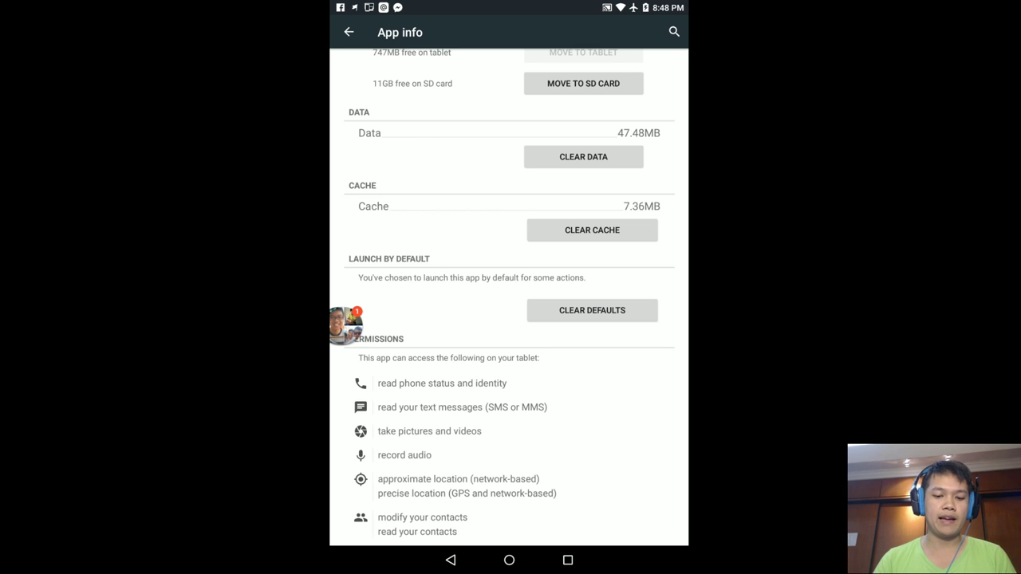
left_click(613, 311)
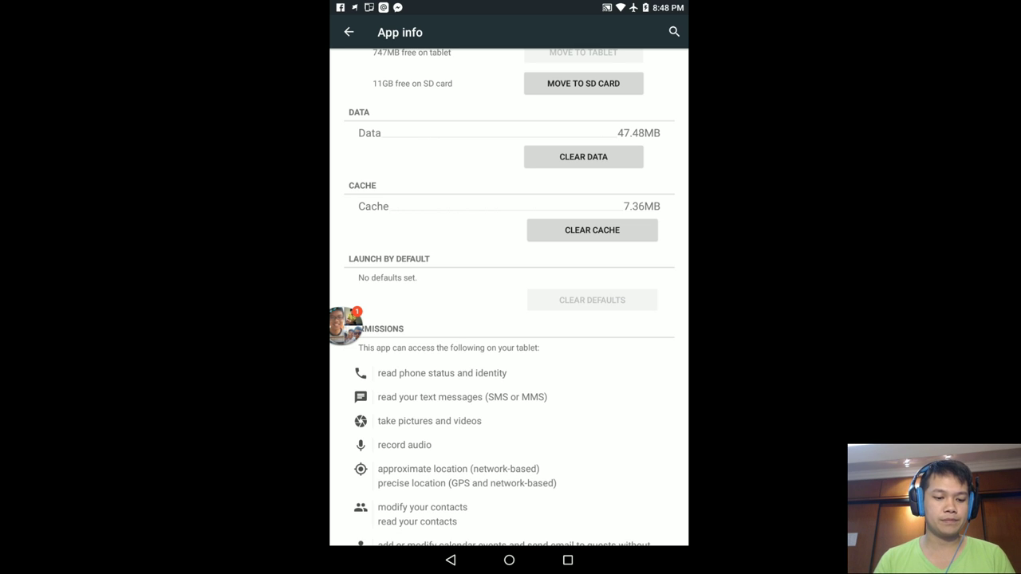
left_click(509, 560)
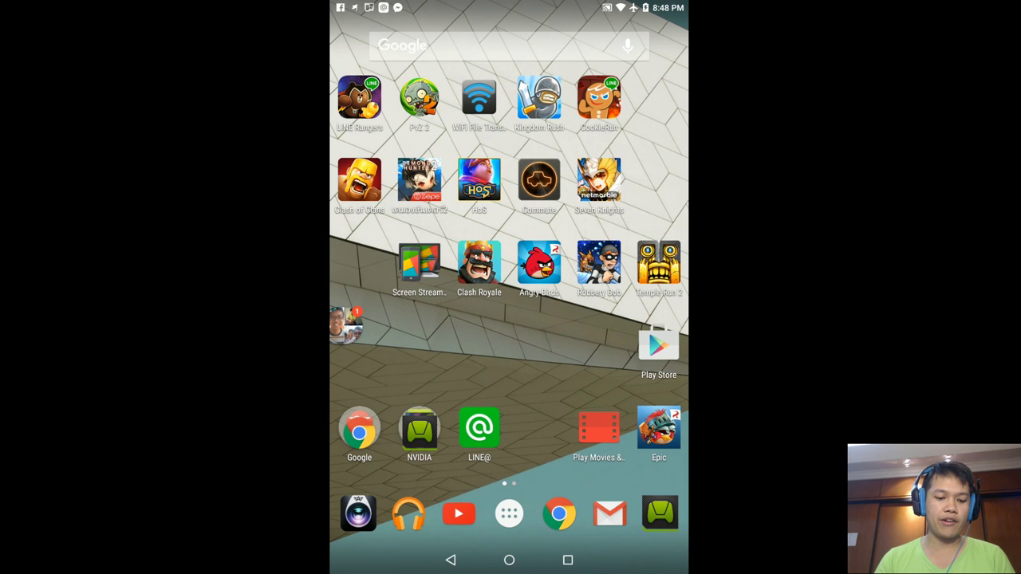
Relaunch LINE@ and bring up the KhitTV QR code share popup from the Friends list.
left_click(480, 428)
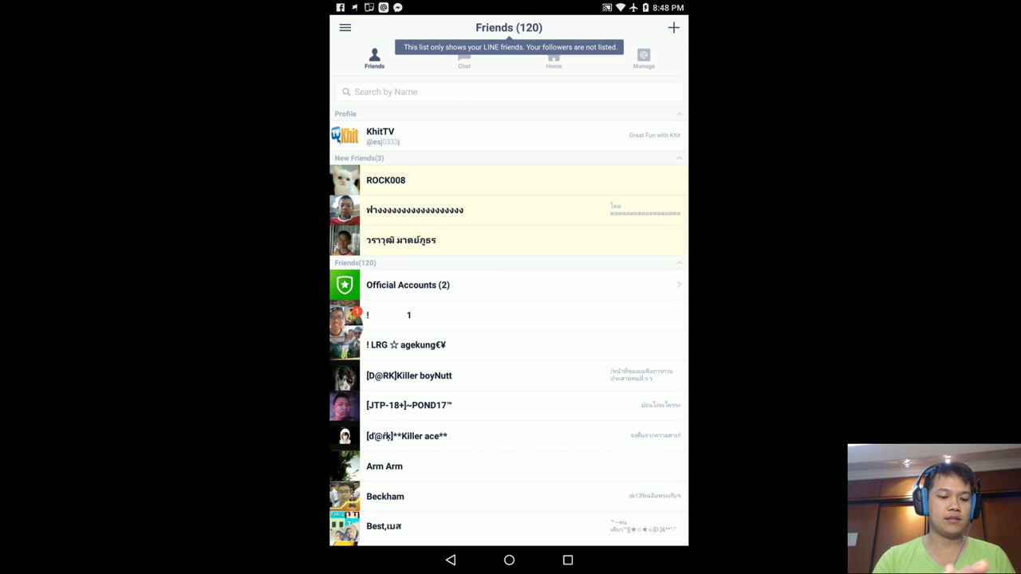
scroll(537, 310, "down", 15)
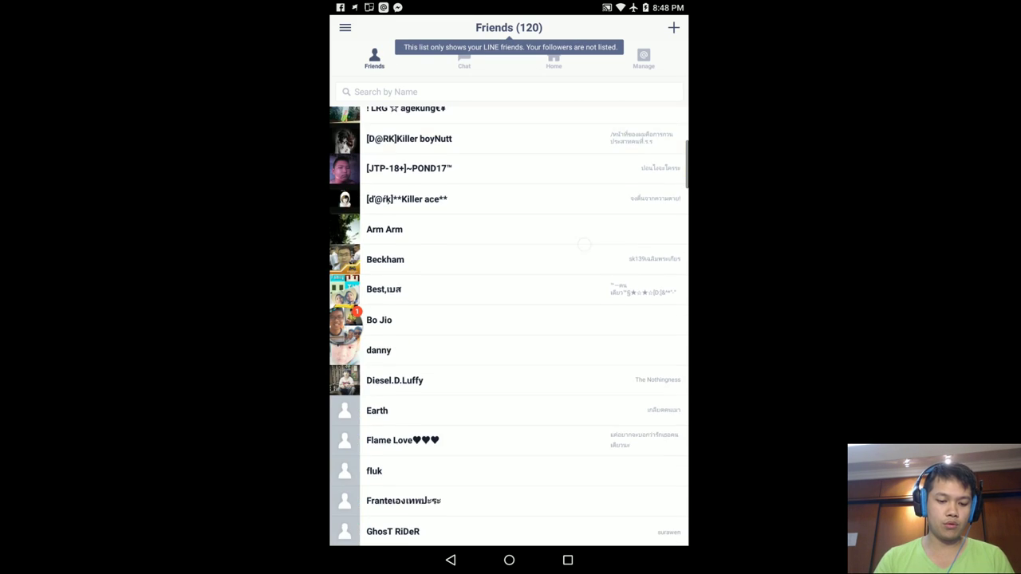
scroll(611, 310, "down", 15)
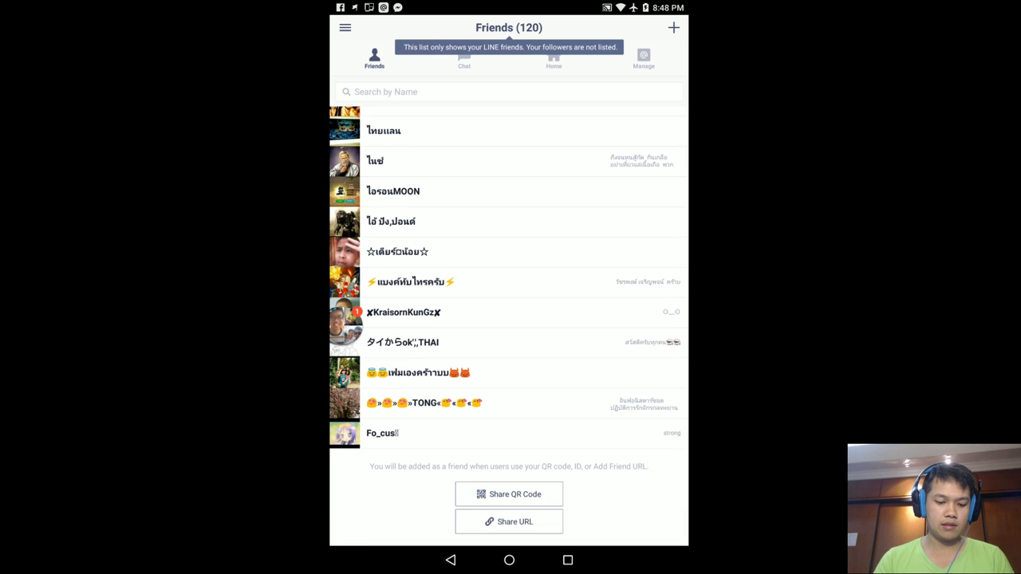
left_click(509, 495)
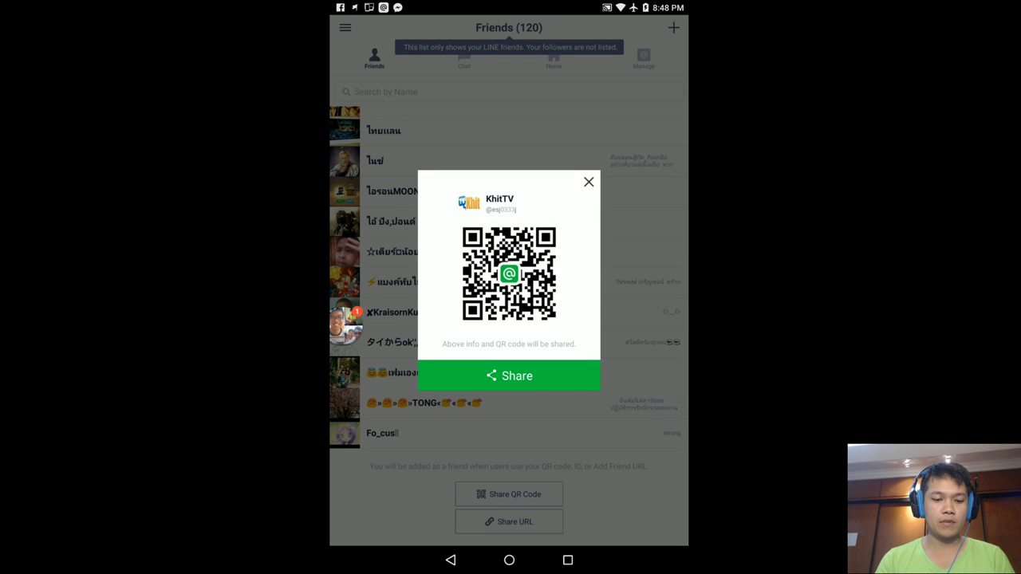
Share the QR code, confirm the app chooser appears again, and dismiss it unchosen.
left_click(537, 373)
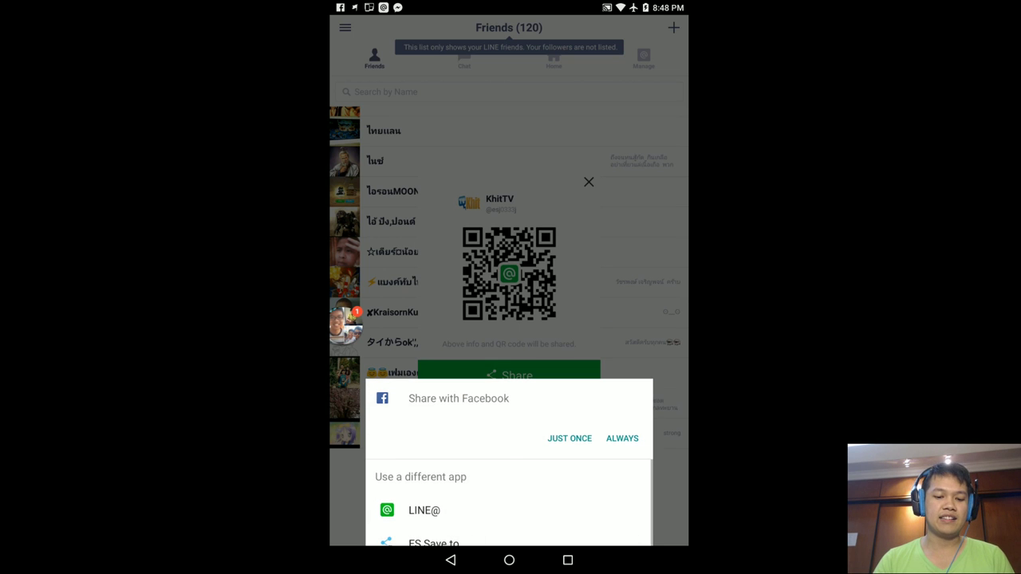
left_click_drag(565, 479, 569, 330)
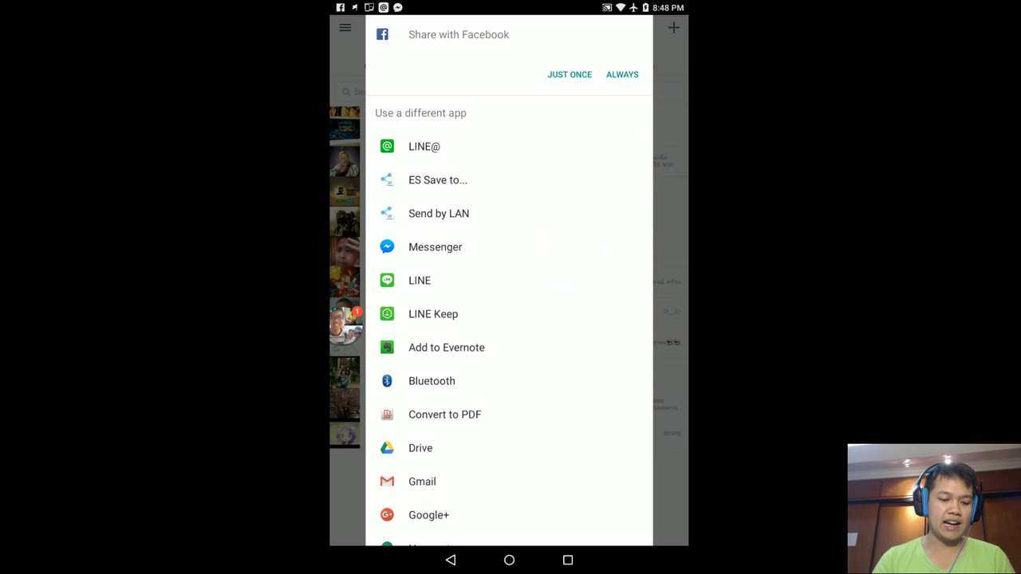
scroll(567, 280, "down", 5)
scroll(534, 364, "up", 2)
scroll(533, 364, "up", 5)
left_click_drag(547, 301, 516, 543)
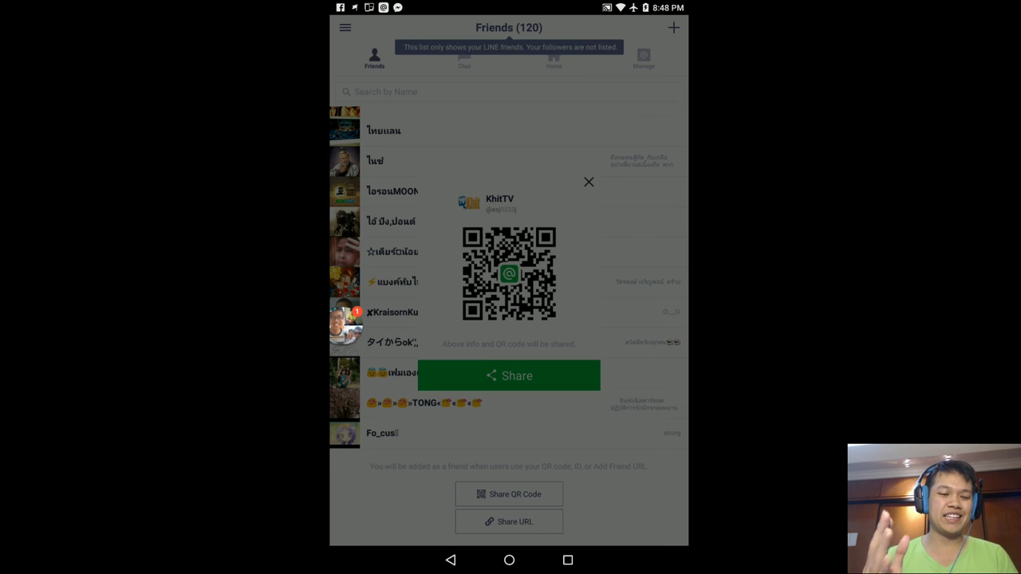
Close the QR code popup to return to LINE@'s friends list.
left_click(589, 181)
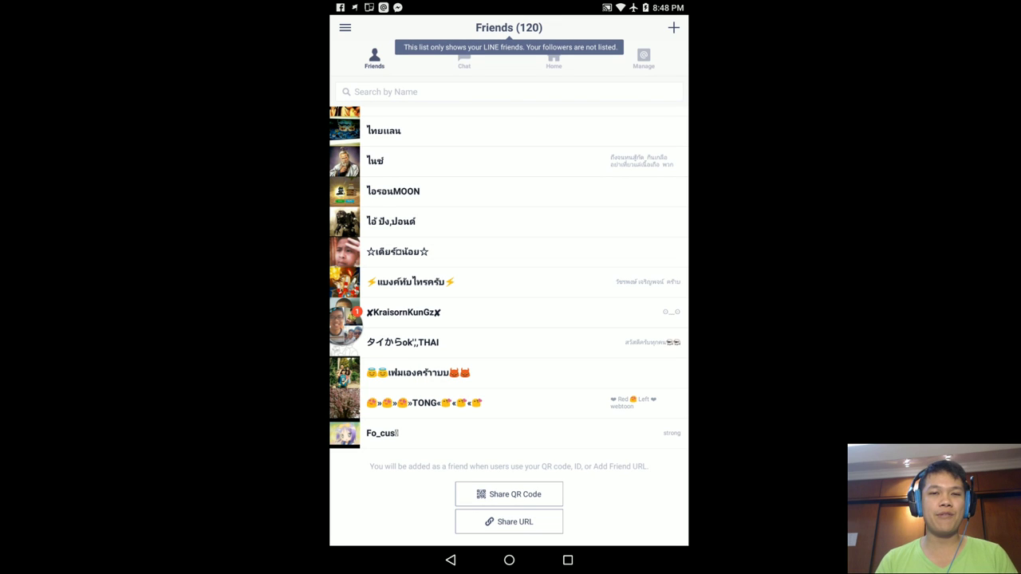